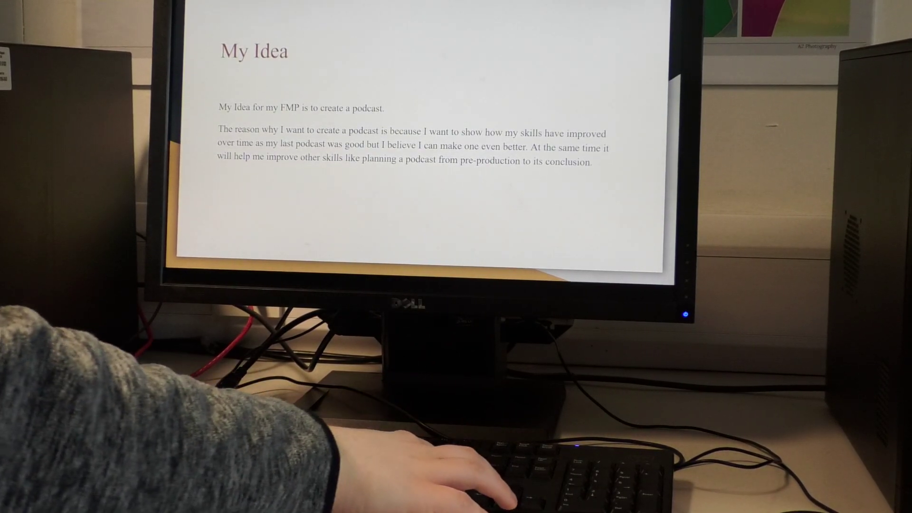
Glance back at the FMP Proposal title slide, then advance through My Idea to My Inspiration
key("Left")
key("Right")
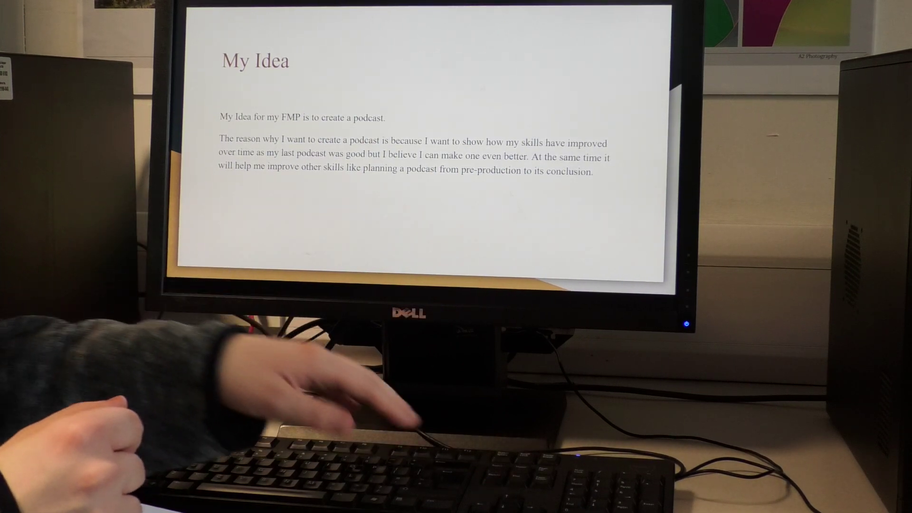
key("Right")
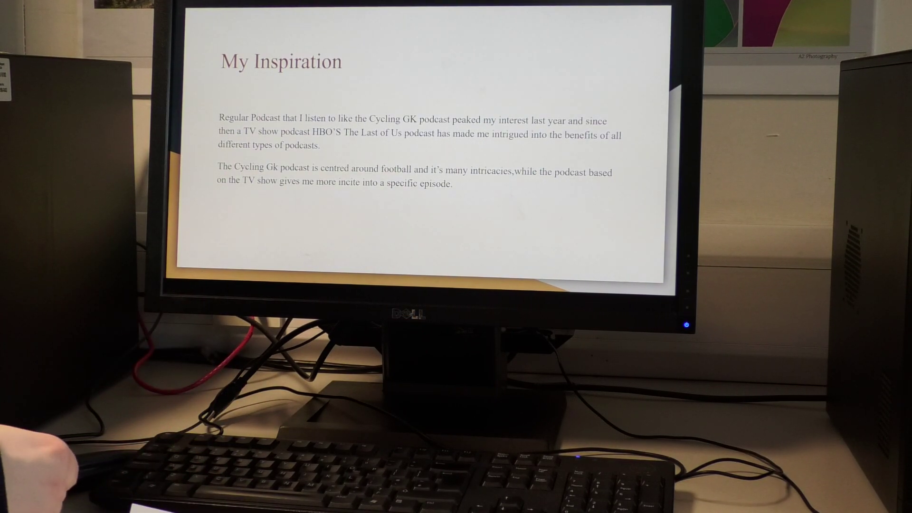
Advance from My Inspiration to the slide showing the four example podcast covers
key("Right")
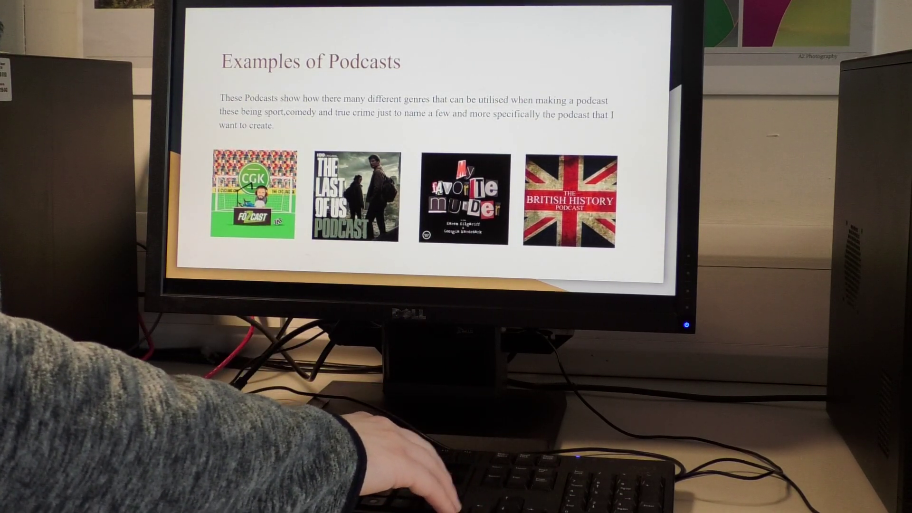
Advance from the podcast examples to the slide listing the planned research areas
key("Right")
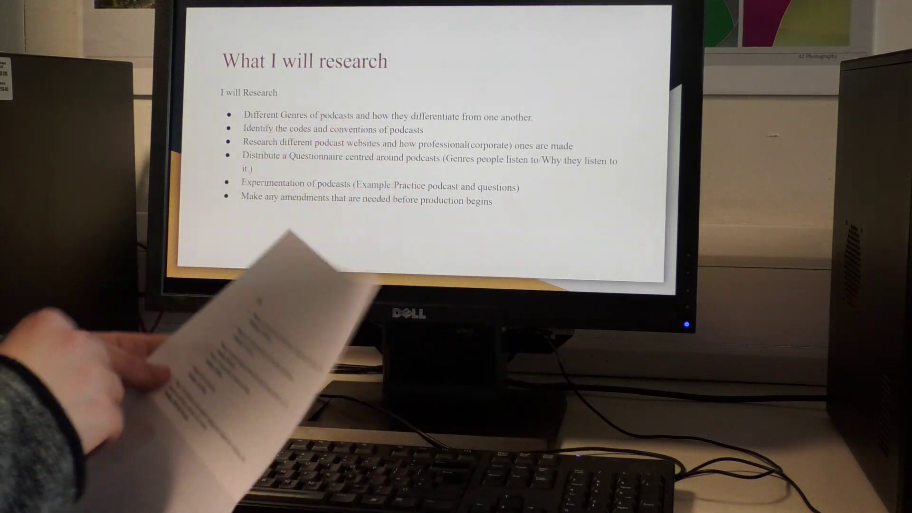
Advance to the week-by-week Plan slide, from research to feedback, with deadlines
key("Right")
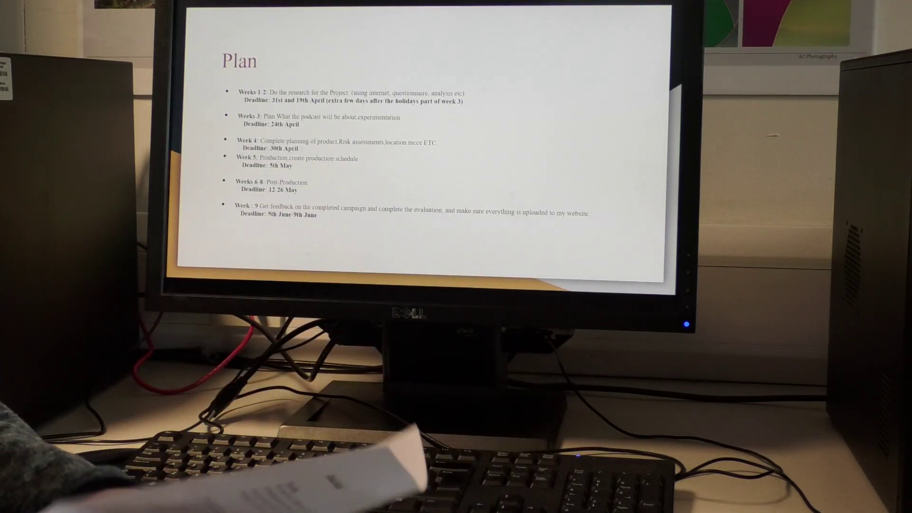